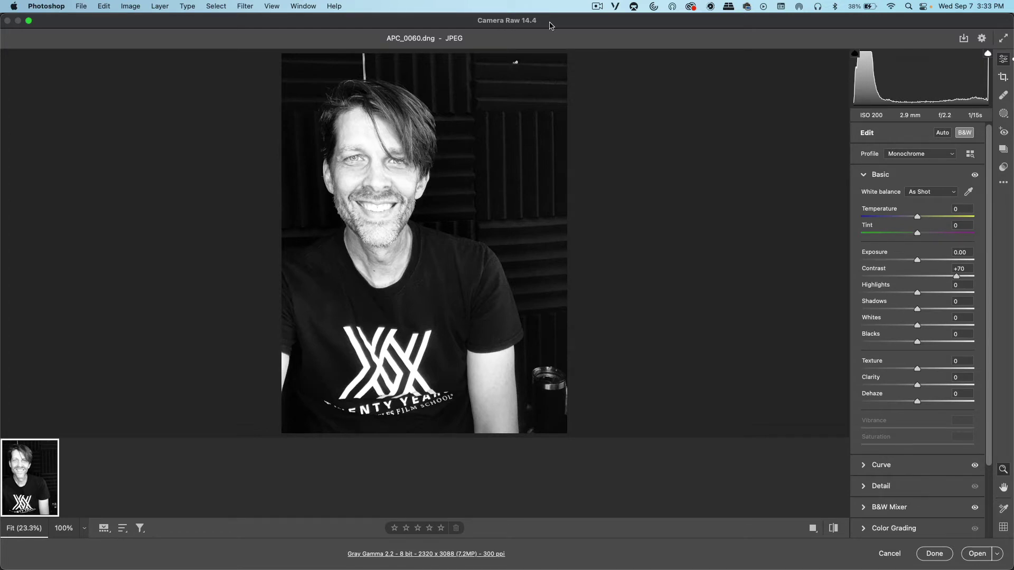
Step: Adjust the portrait's tones to Shadows +55, Blacks -63, Highlights -26 and Contrast 0
left_click_drag(919, 311, 950, 311)
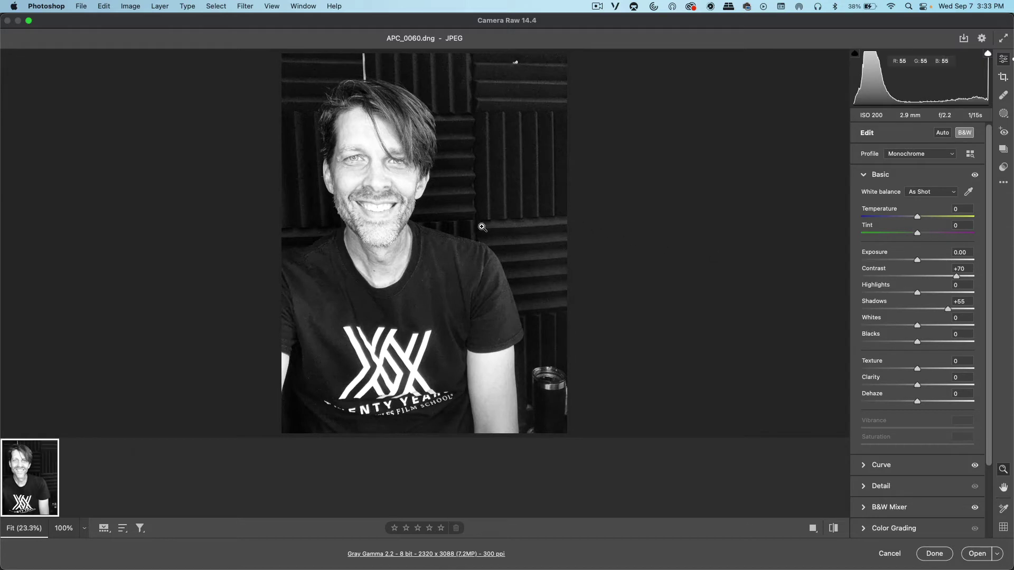
left_click_drag(918, 344, 882, 344)
left_click(918, 294)
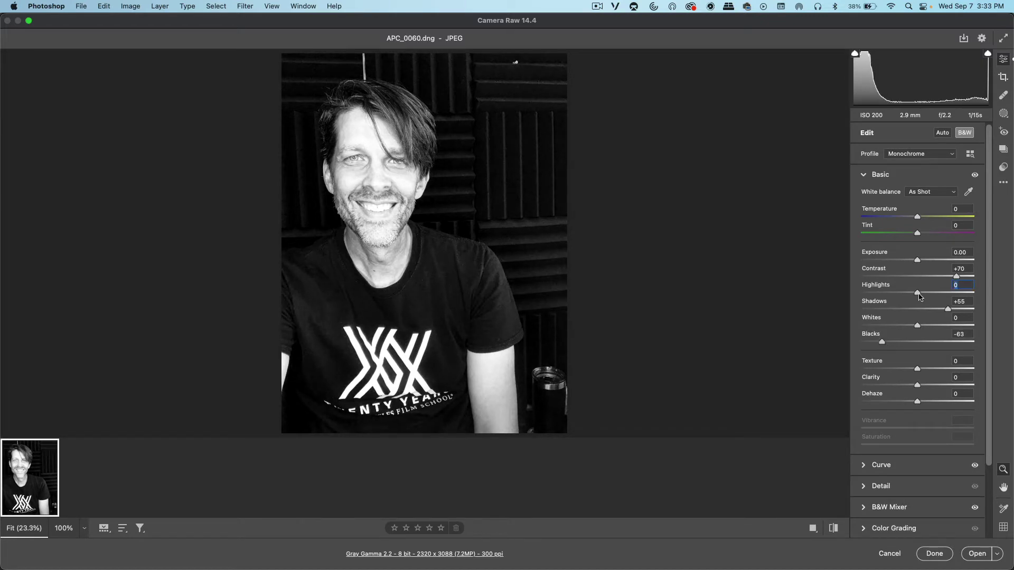
left_click_drag(919, 293, 903, 296)
left_click_drag(957, 277, 917, 279)
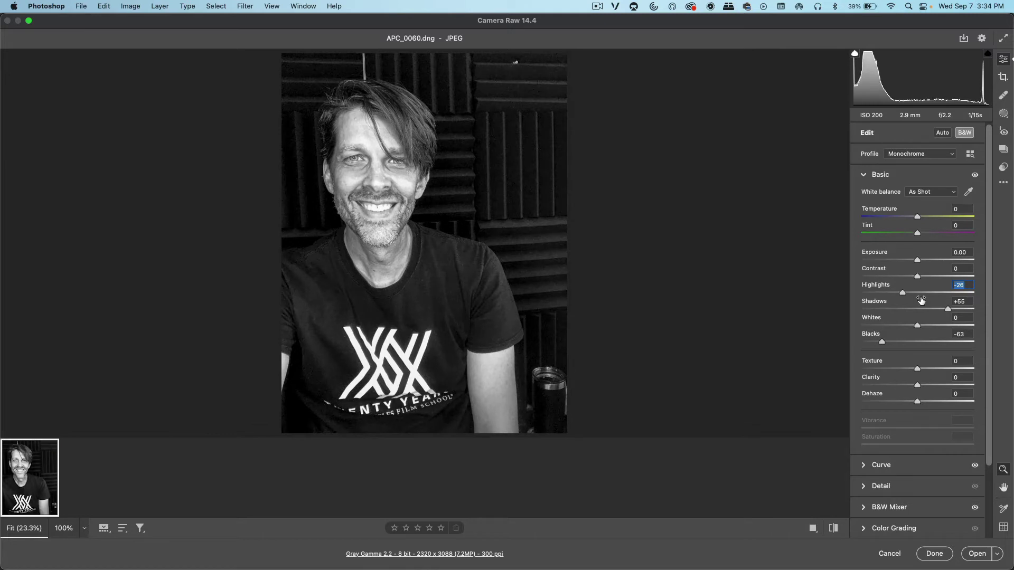
Step: Refine the portrait with Shadows +69, Exposure -0.25 and Highlights -15
left_click(949, 310)
left_click_drag(948, 311, 957, 310)
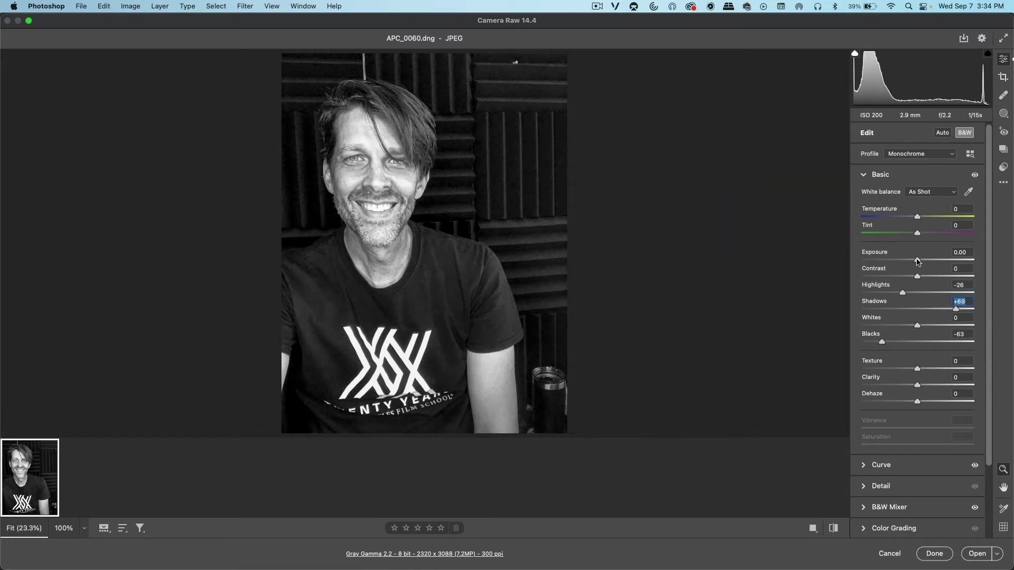
left_click_drag(918, 261, 910, 295)
left_click(904, 293)
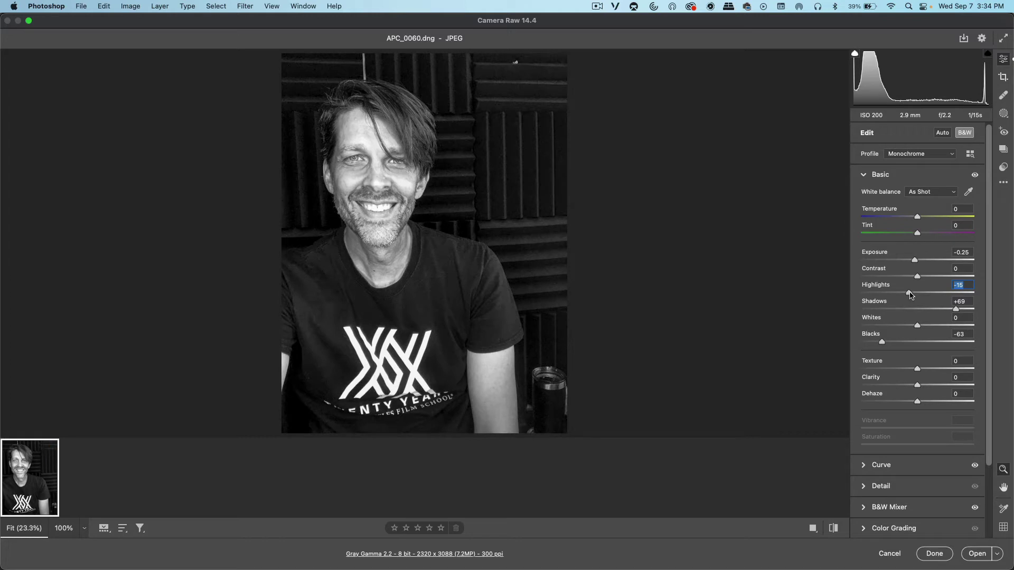
Step: Set Blacks to -84, Texture to -27 and Whites to -23, and open the developed image in Photoshop
left_click_drag(882, 344, 875, 345)
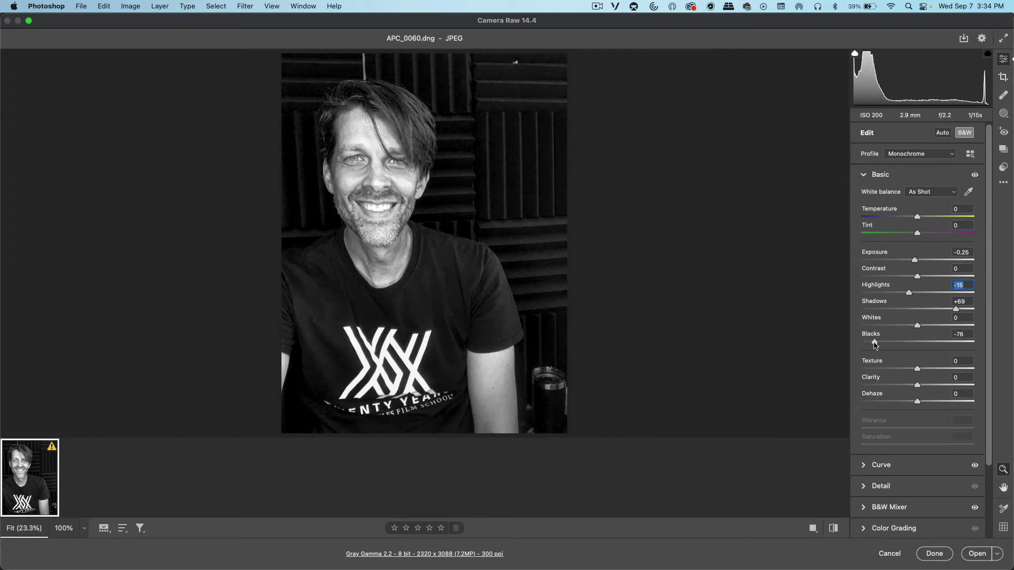
left_click_drag(917, 369, 872, 343)
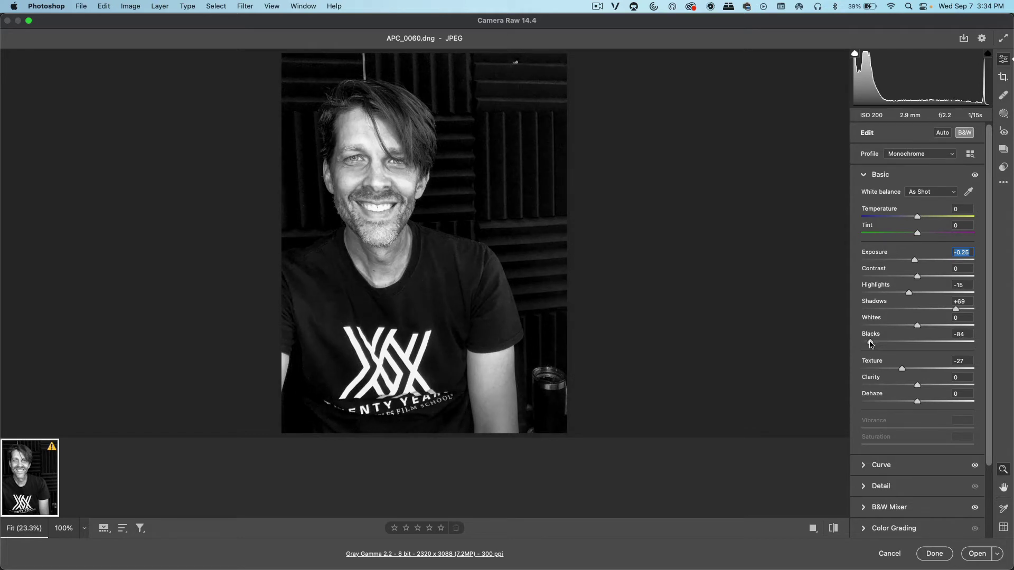
left_click(913, 326)
left_click_drag(919, 327, 905, 328)
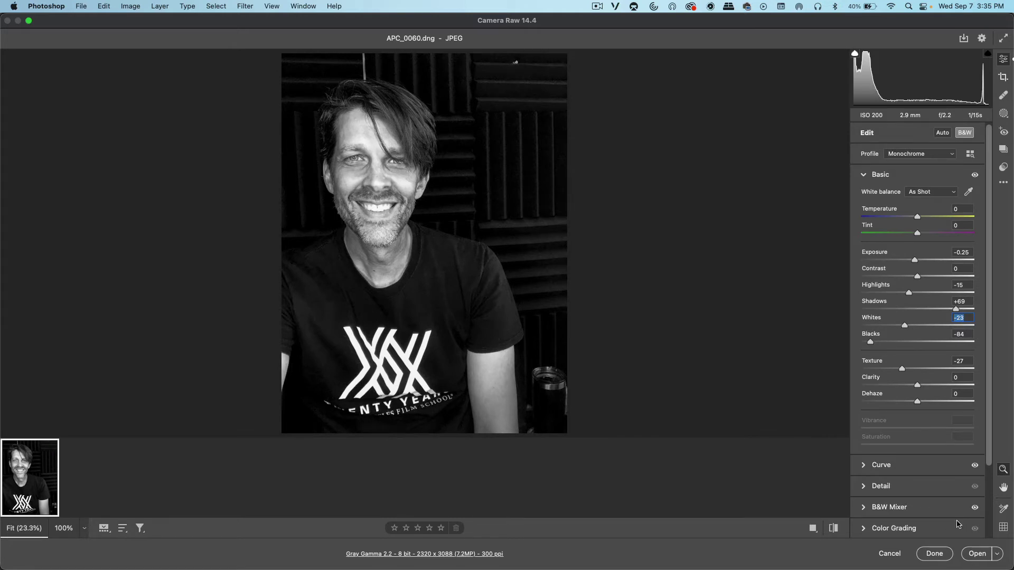
left_click(976, 555)
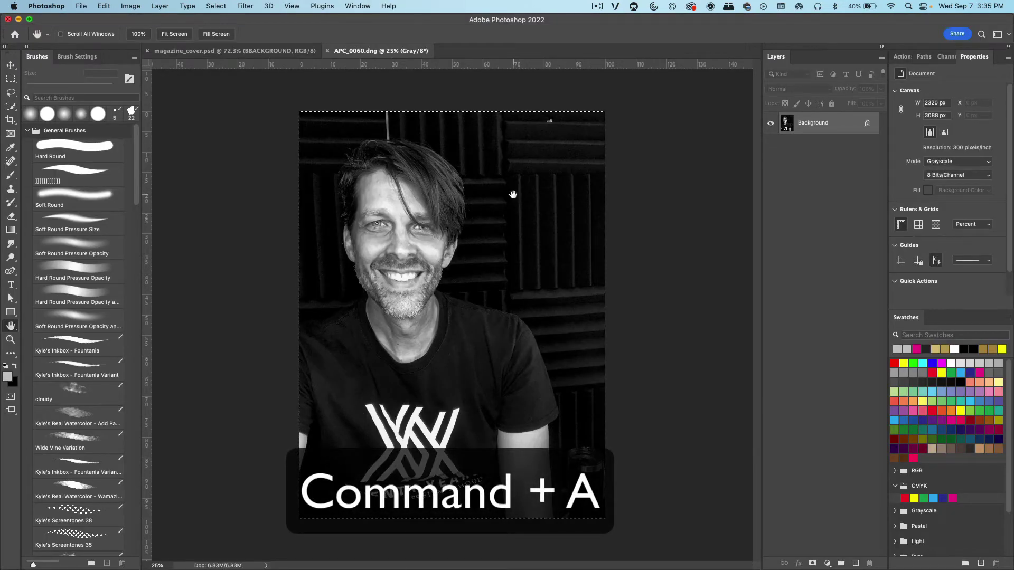
Step: Copy the whole selected portrait and paste it into magazine_cover.psd directly above the BBACKGROUND layer
key("super+c")
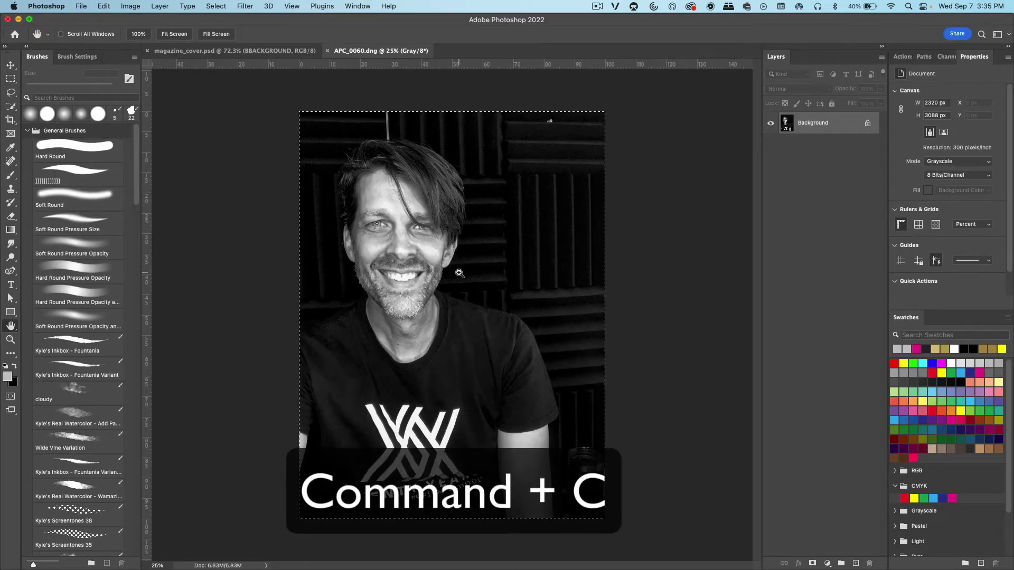
left_click(250, 52)
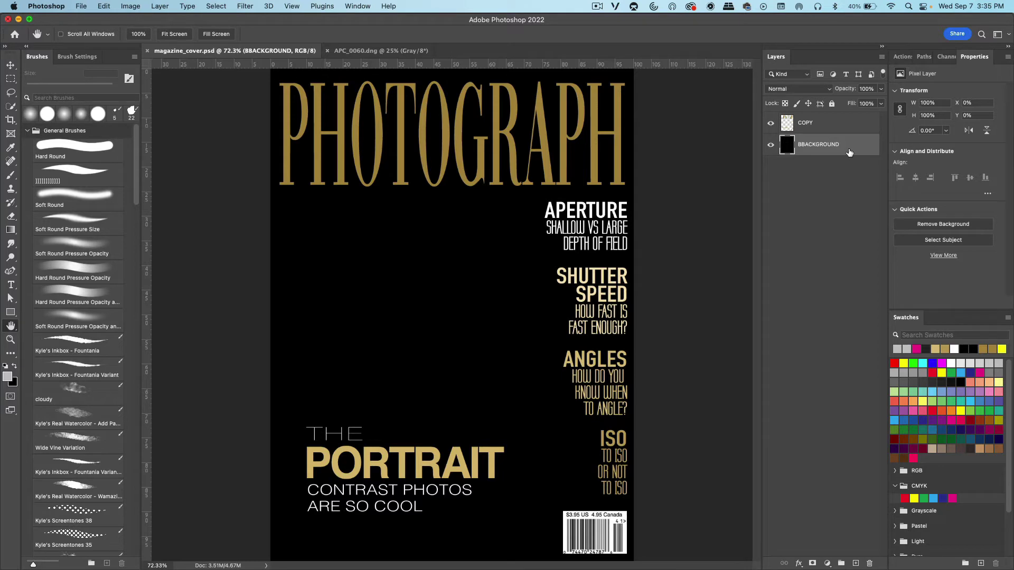
key("super+v")
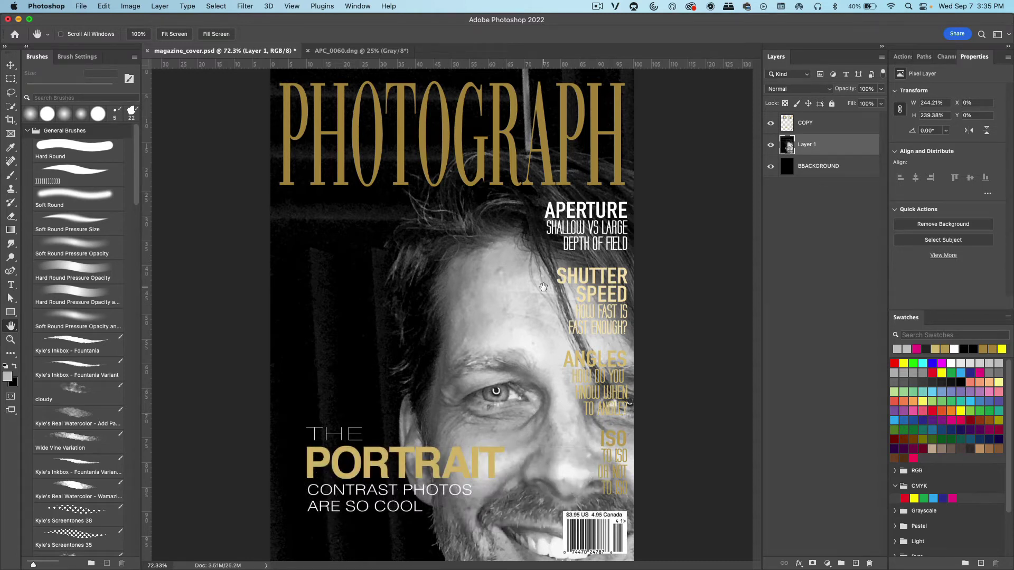
Step: Scale the pasted portrait down proportionally to about 41.86% so it fills the magazine cover
left_click_drag(544, 288, 544, 287)
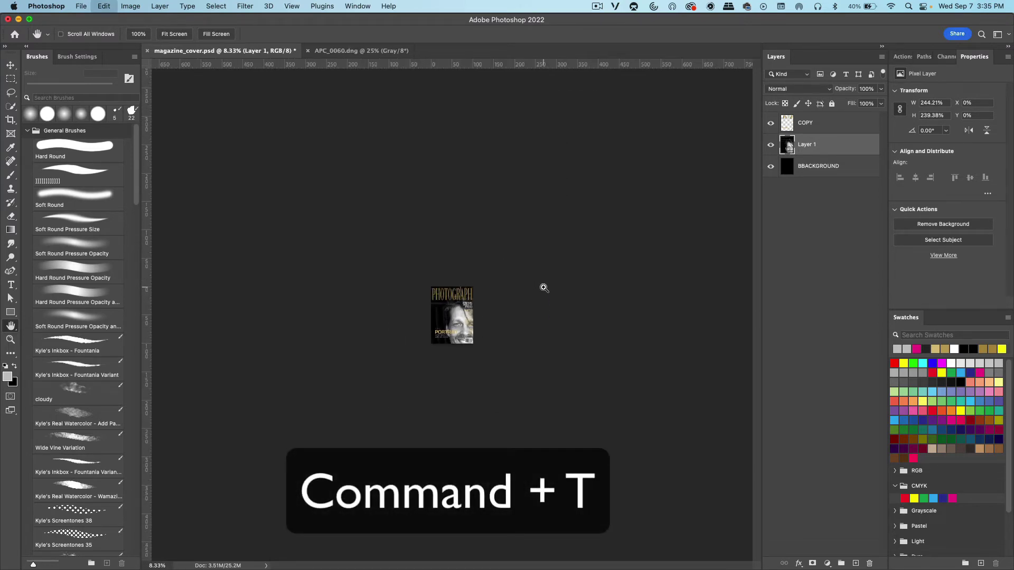
key("super+t")
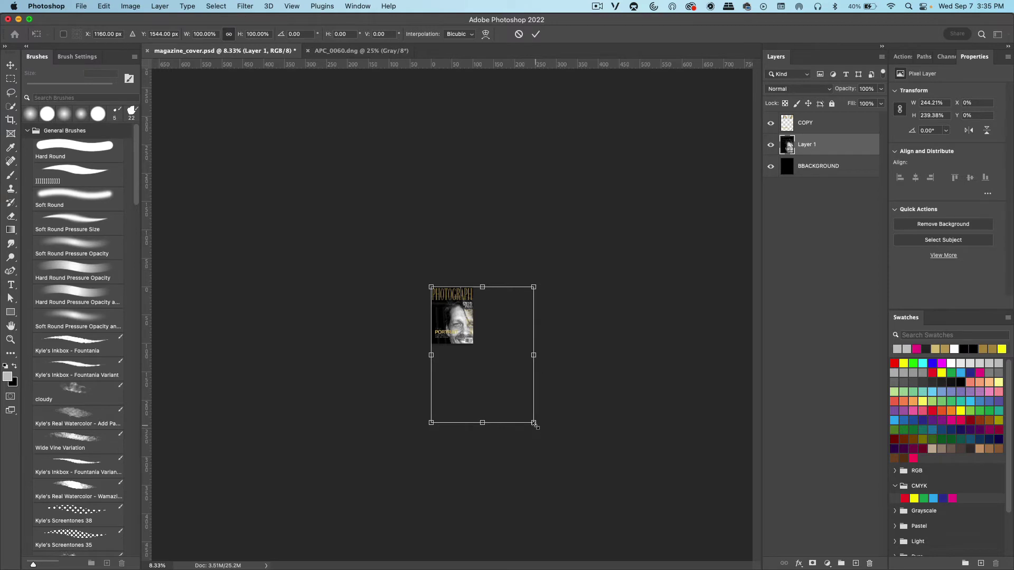
left_click_drag(533, 423, 480, 345)
key("super+space")
key("super+equal")
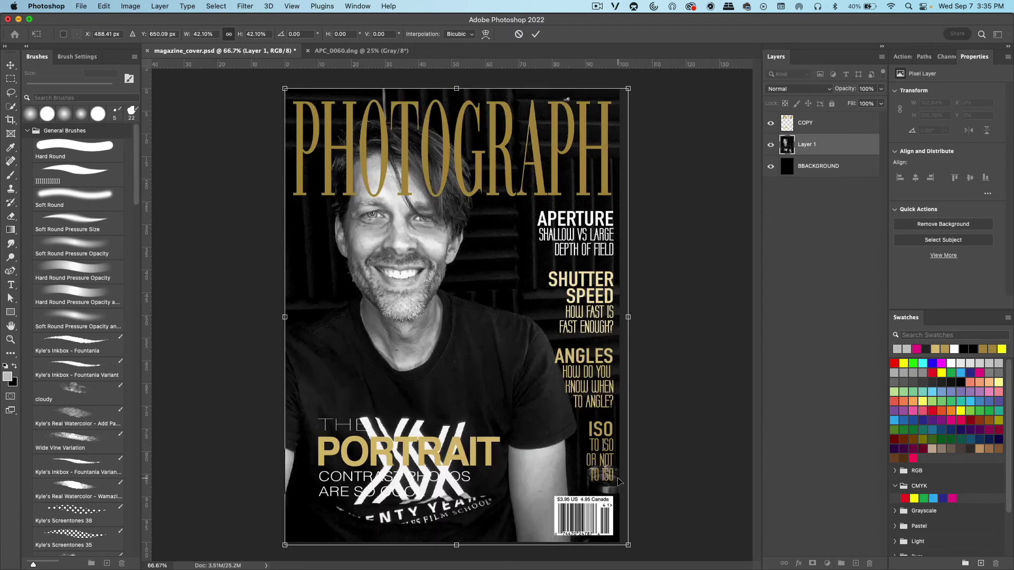
left_click_drag(630, 546, 628, 544)
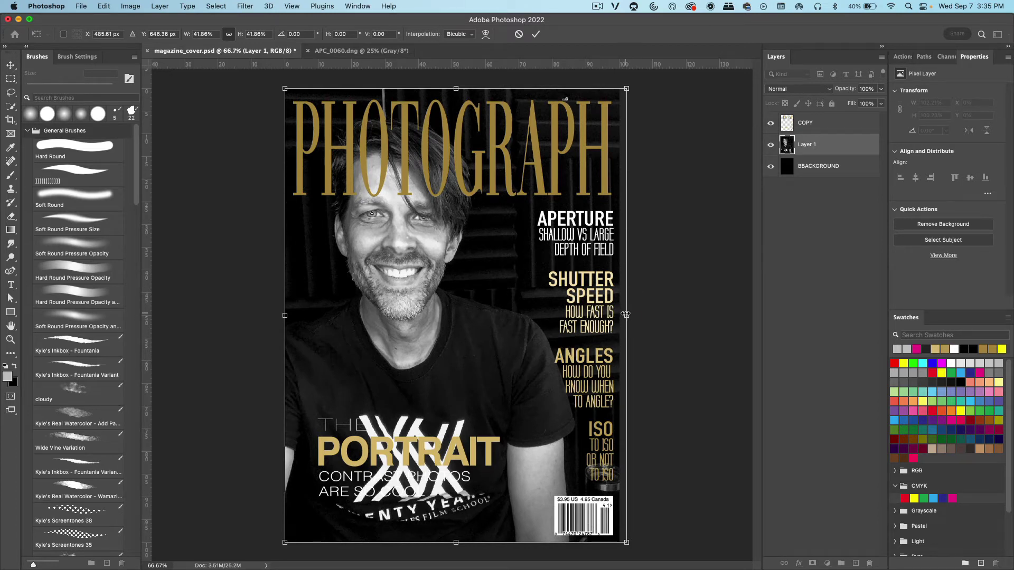
key("Return")
key("h")
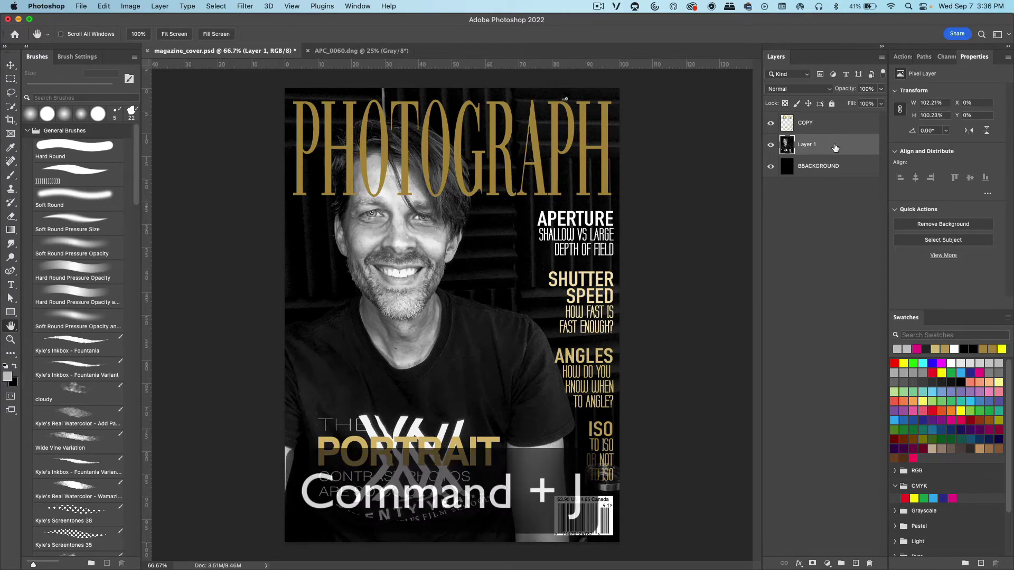
Step: Duplicate the portrait layer, place the duplicate above the COPY layer and remove its background
key("super+j")
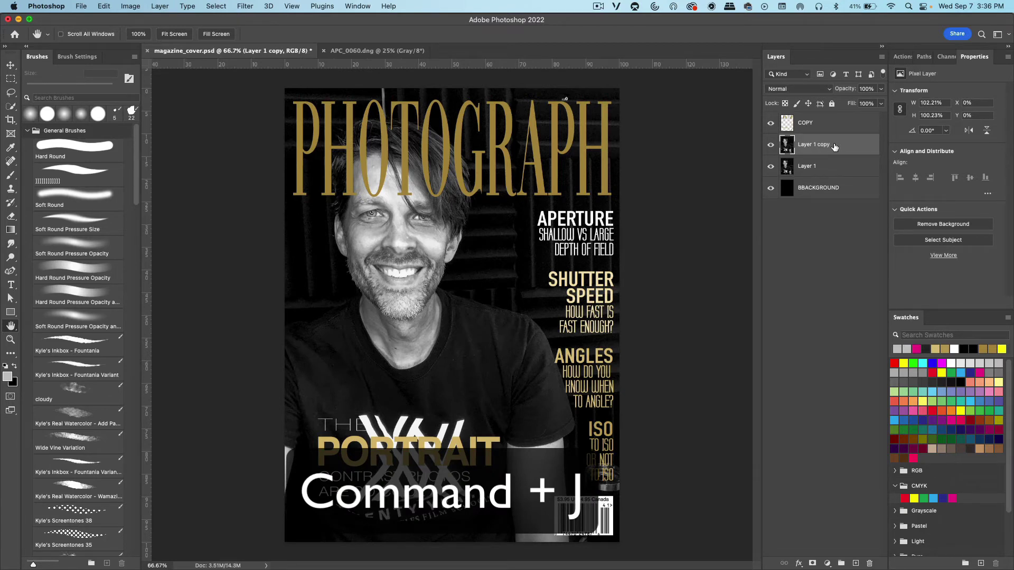
left_click_drag(836, 147, 841, 122)
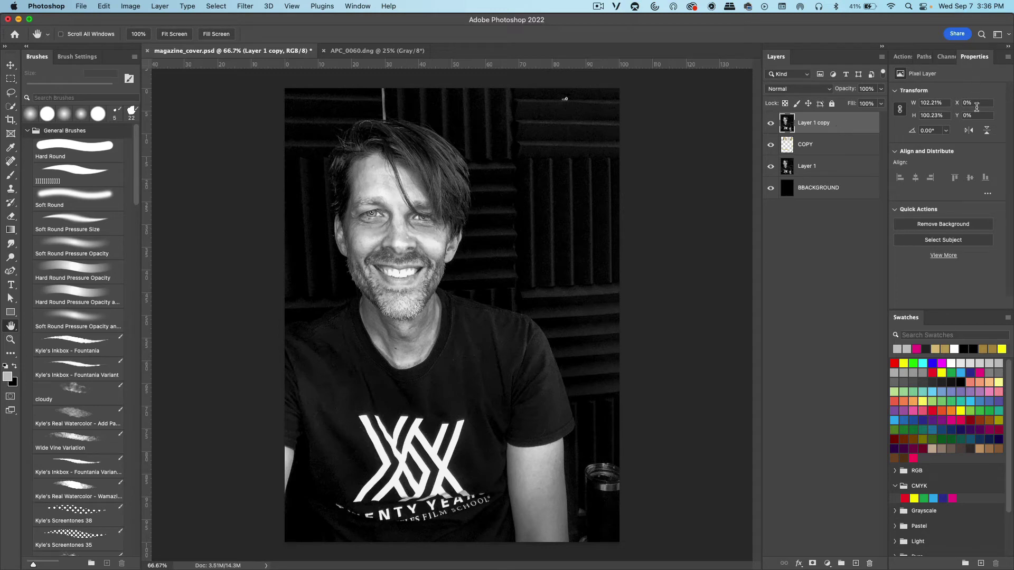
left_click(944, 224)
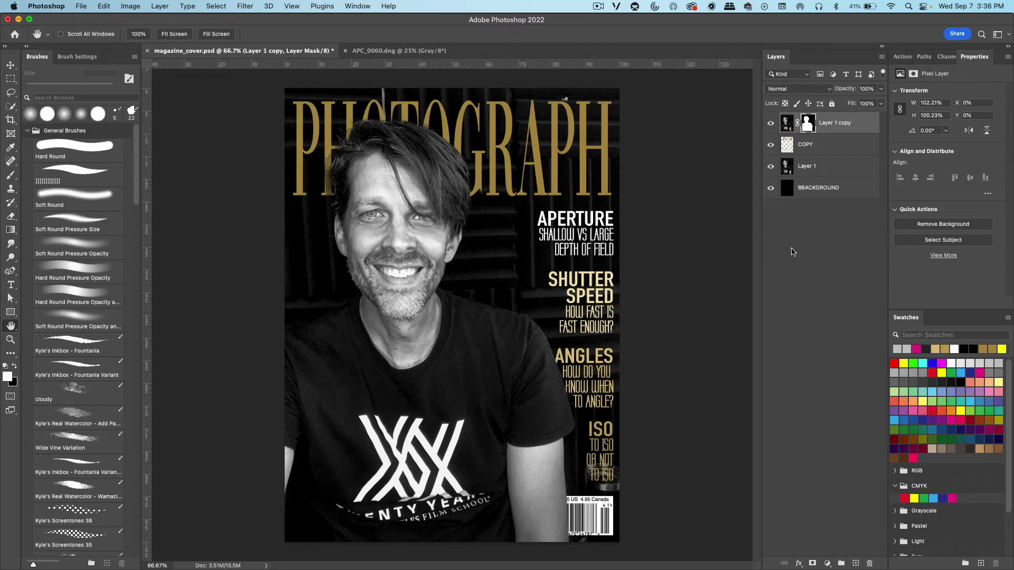
Step: Copy the lassoed PORTRAIT headline block from the COPY layer onto a new layer above the masked portrait, keeping the portrait hidden meanwhile
left_click(770, 123)
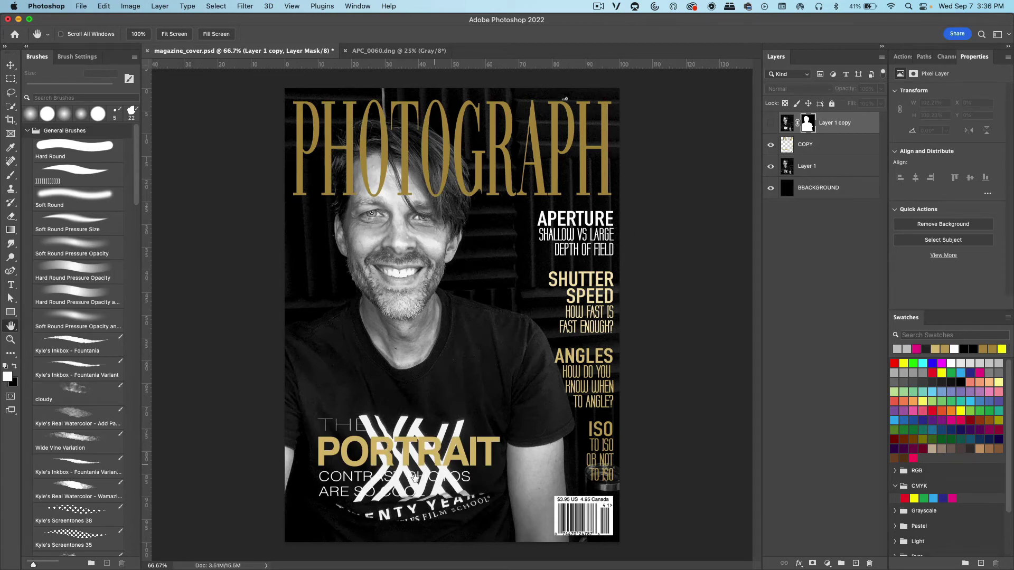
left_click(814, 145)
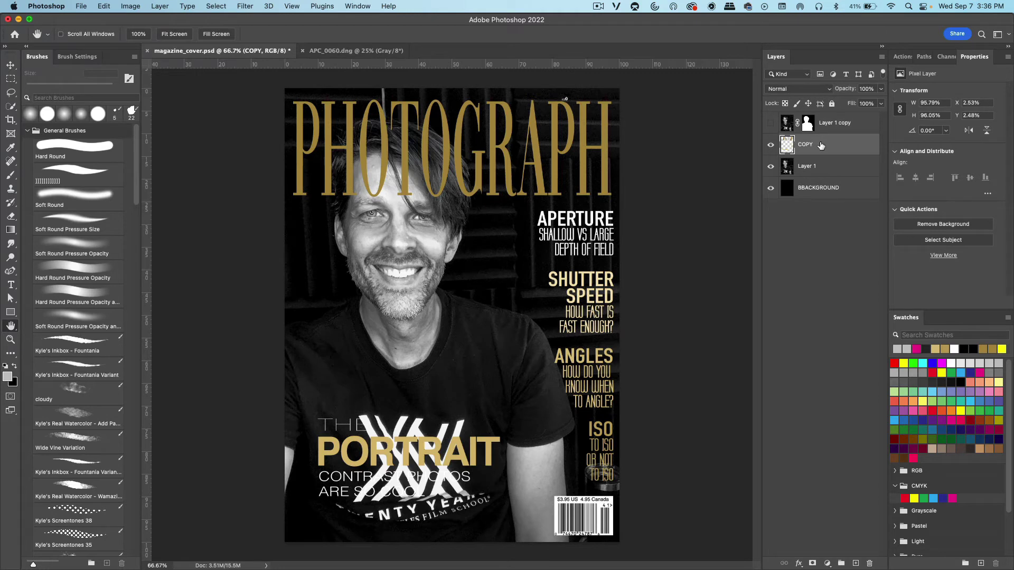
left_click(11, 93)
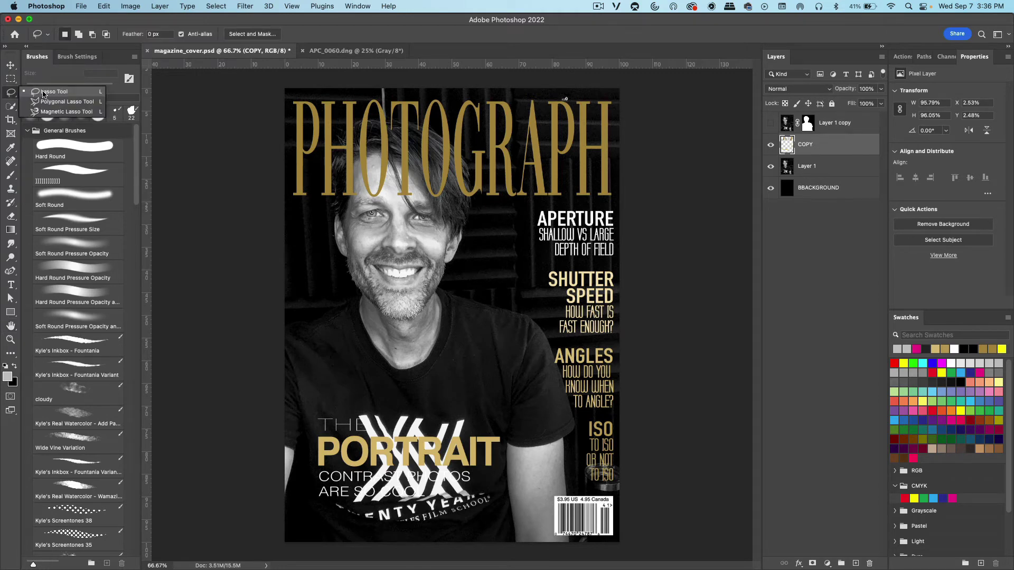
left_click(44, 92)
mouse_move(491, 506)
left_mouse_down()
mouse_move(525, 423)
mouse_move(355, 383)
mouse_move(297, 506)
mouse_move(435, 540)
left_mouse_up()
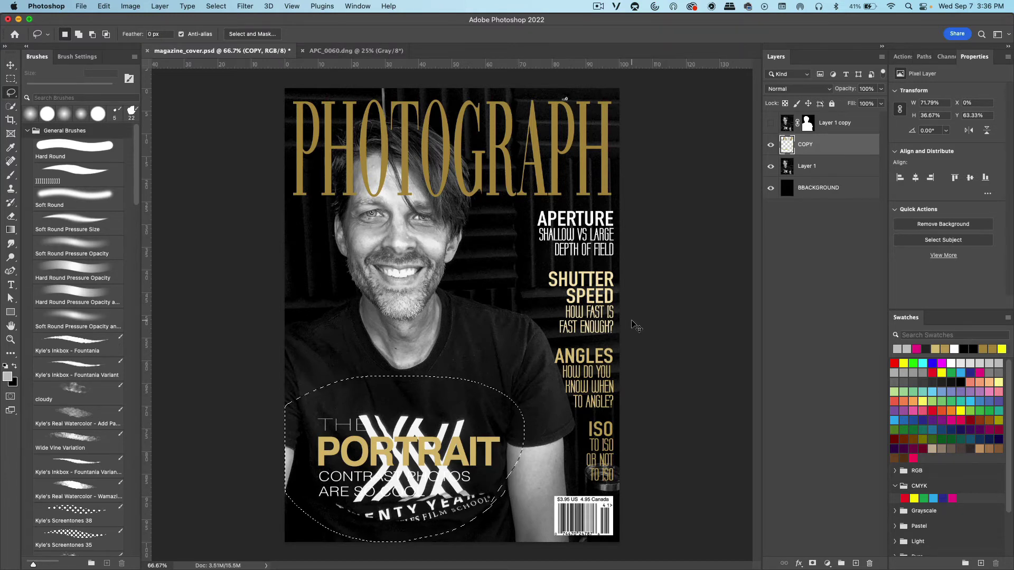
key("super+j")
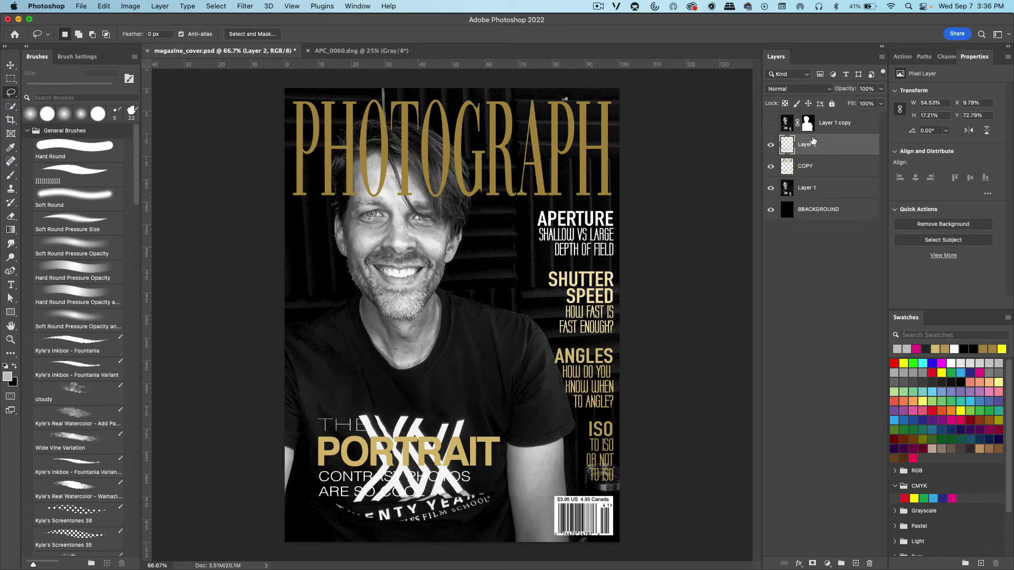
left_click_drag(818, 149, 835, 122)
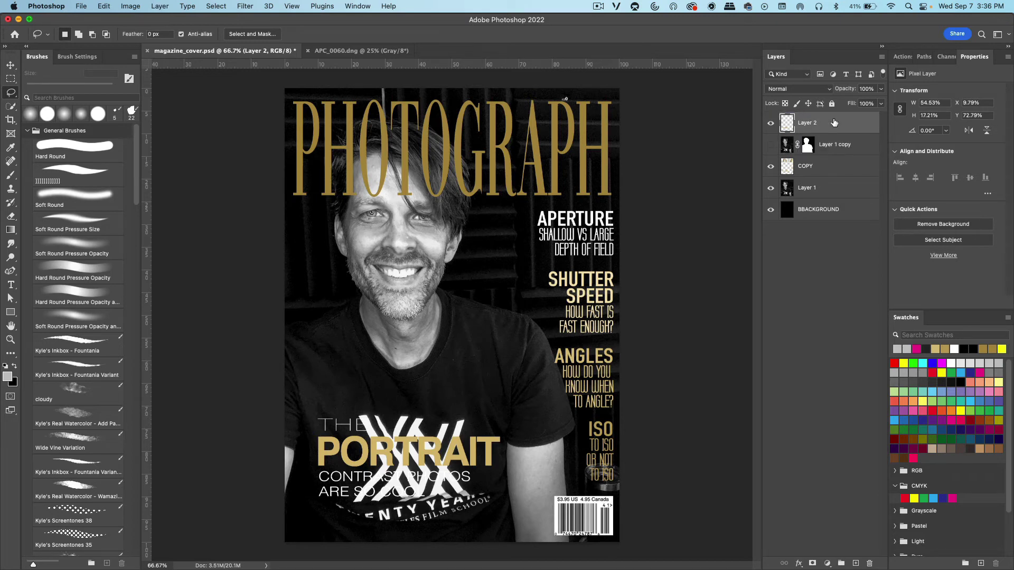
left_click(771, 146)
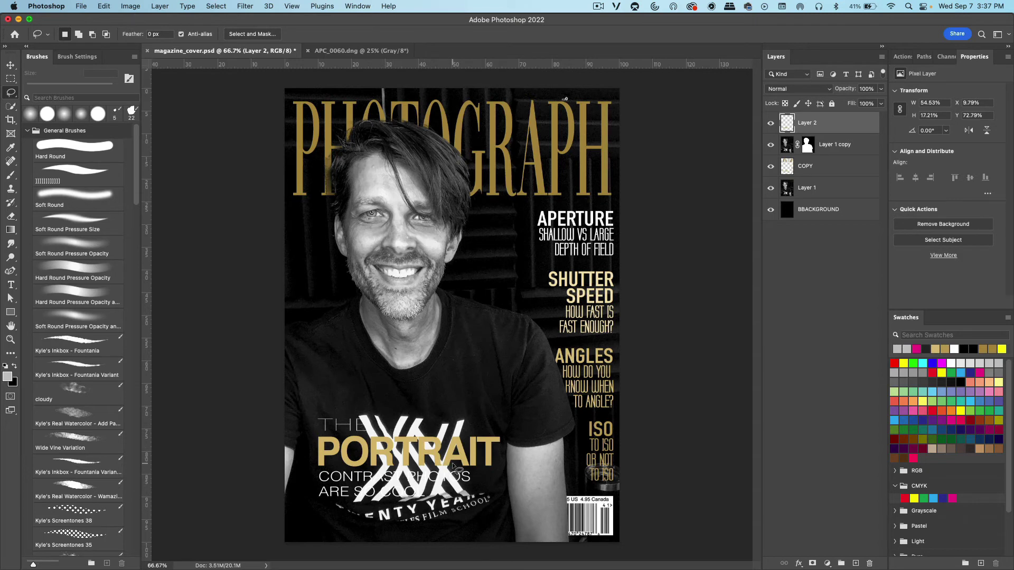
Step: Hide the headline layer and remove the lassoed shirt logo from the masked portrait with Content-Aware Fill output to the current layer
left_click(771, 123)
left_click(845, 144)
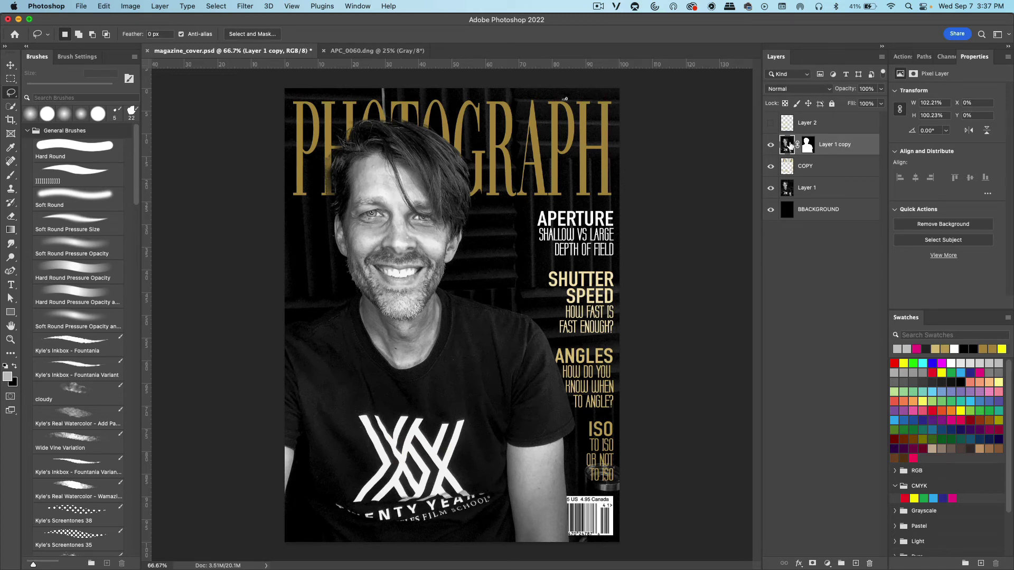
right_click(11, 92)
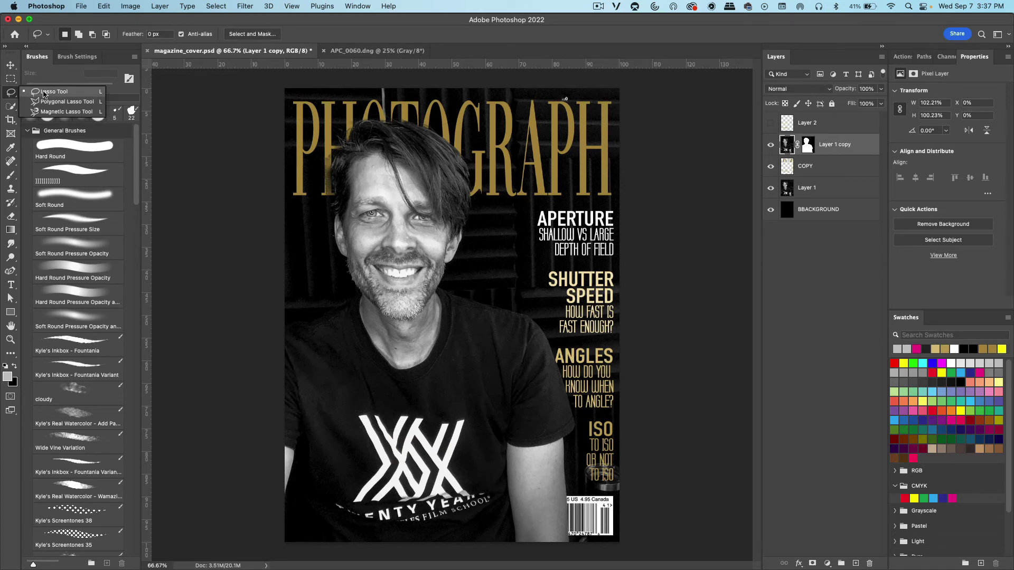
left_click(49, 94)
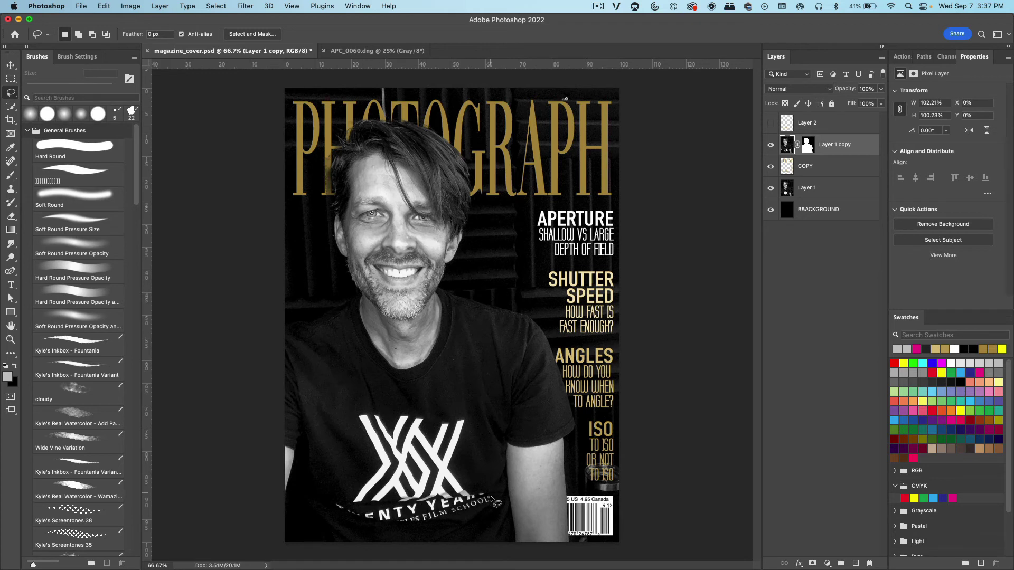
mouse_move(488, 521)
left_mouse_down()
mouse_move(500, 494)
mouse_move(491, 433)
mouse_move(412, 396)
mouse_move(343, 411)
mouse_move(320, 478)
mouse_move(359, 534)
mouse_move(444, 541)
mouse_move(494, 521)
mouse_move(500, 496)
left_mouse_up()
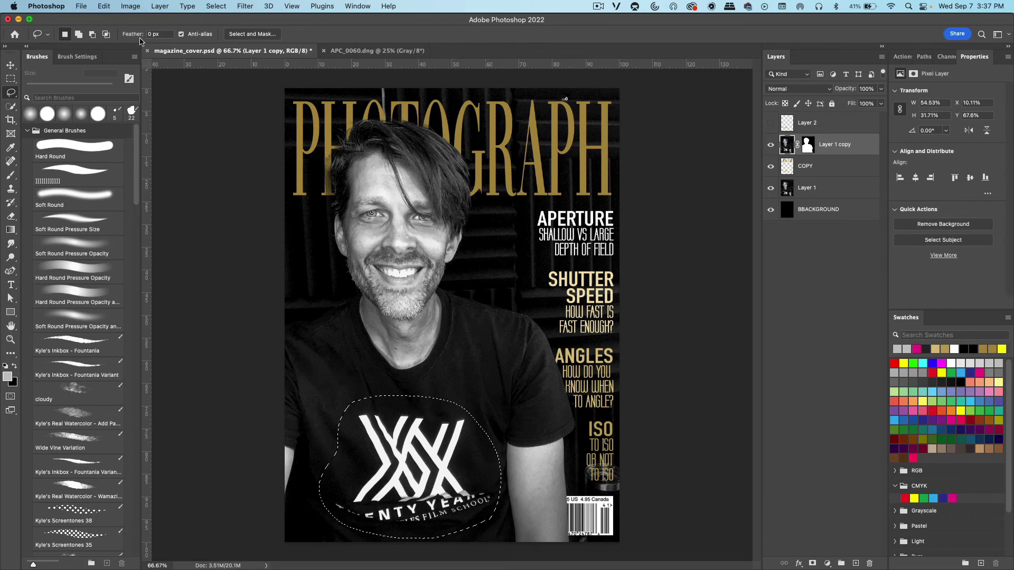
left_click(105, 7)
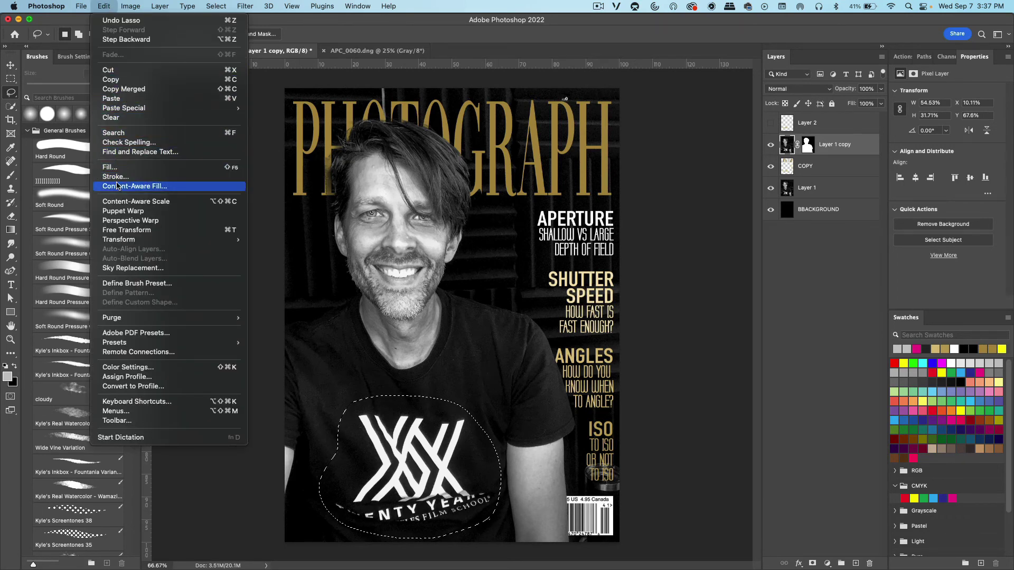
left_click(135, 186)
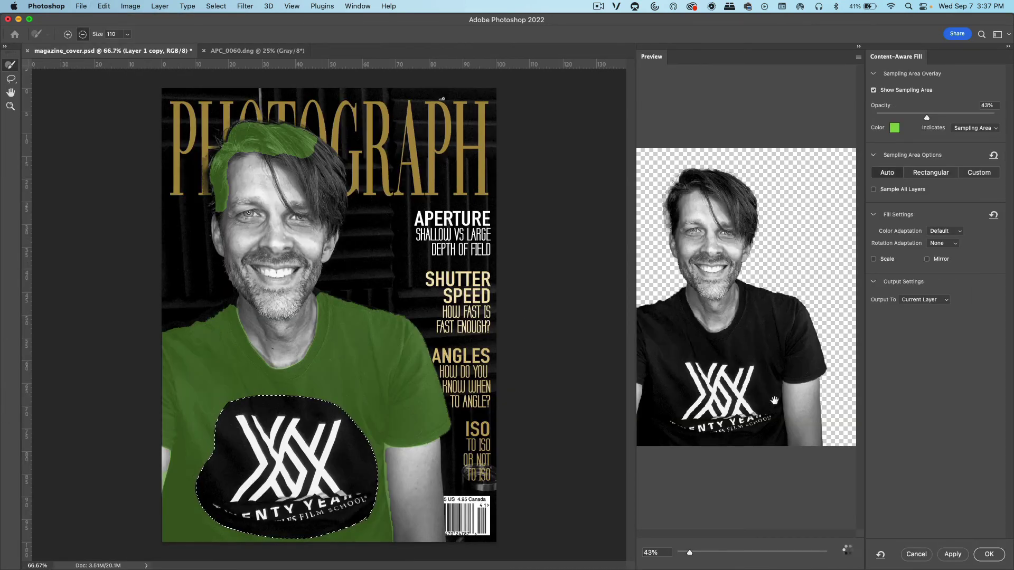
scroll(728, 363, "up", 1)
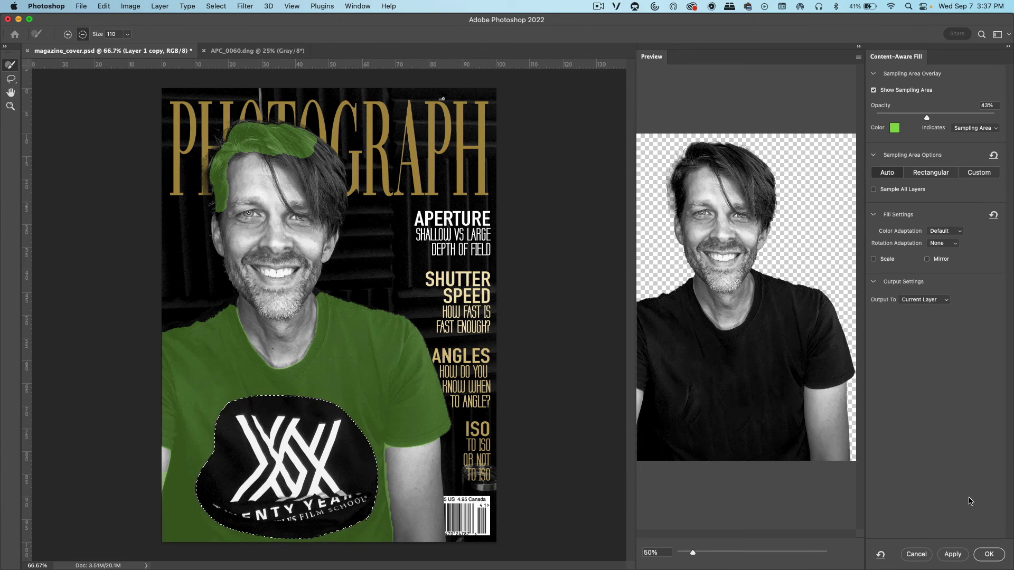
left_click(989, 555)
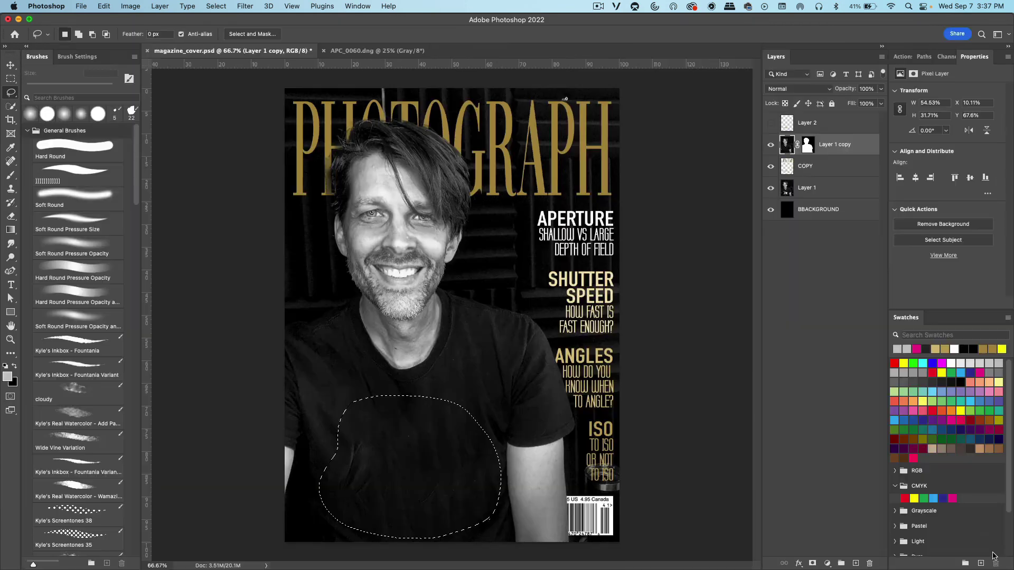
Step: Clear the lasso selection and preview the PORTRAIT headline over the retouched shirt, leaving the headline layer hidden
key("super+d")
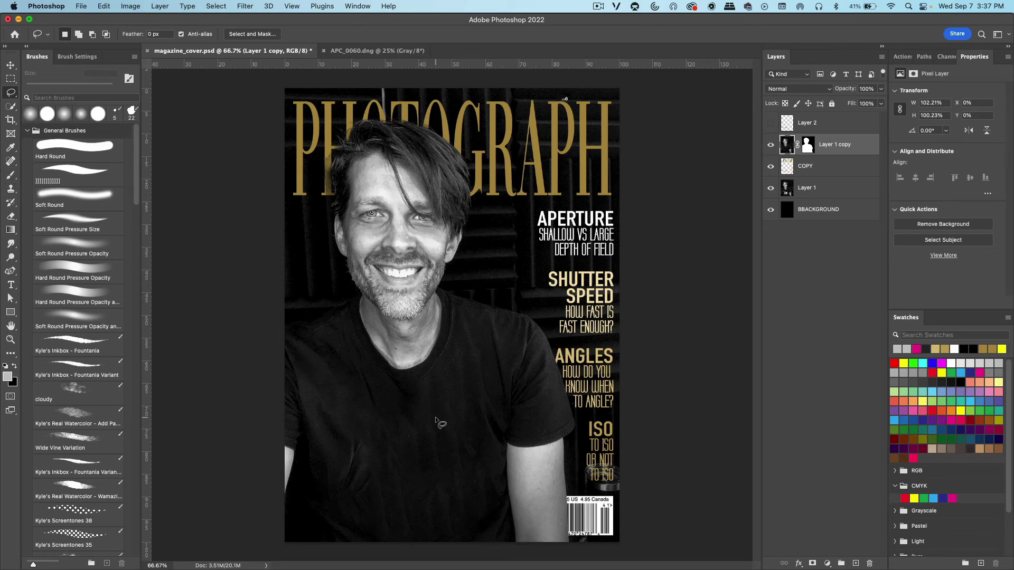
left_click(771, 127)
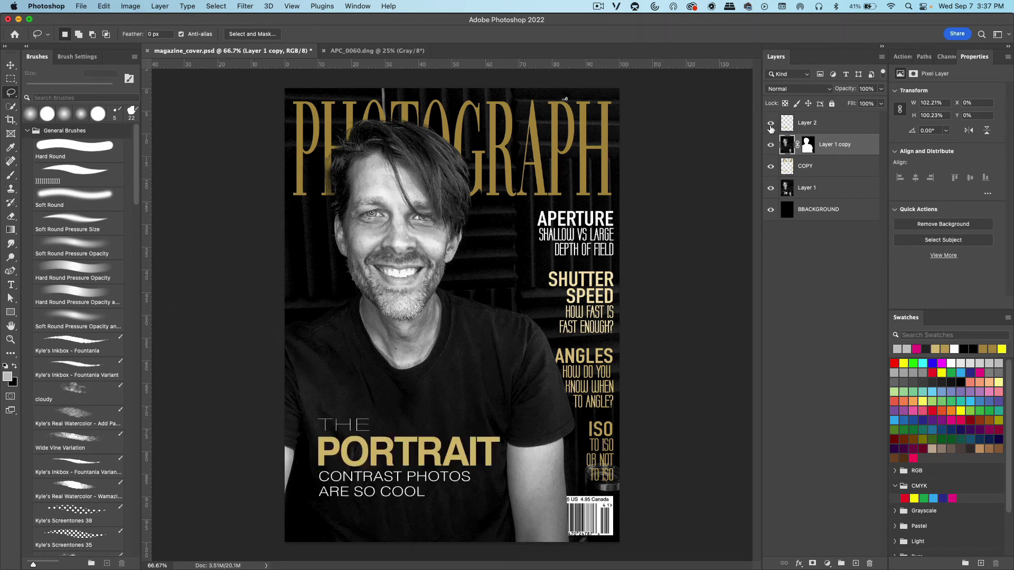
left_click(771, 125)
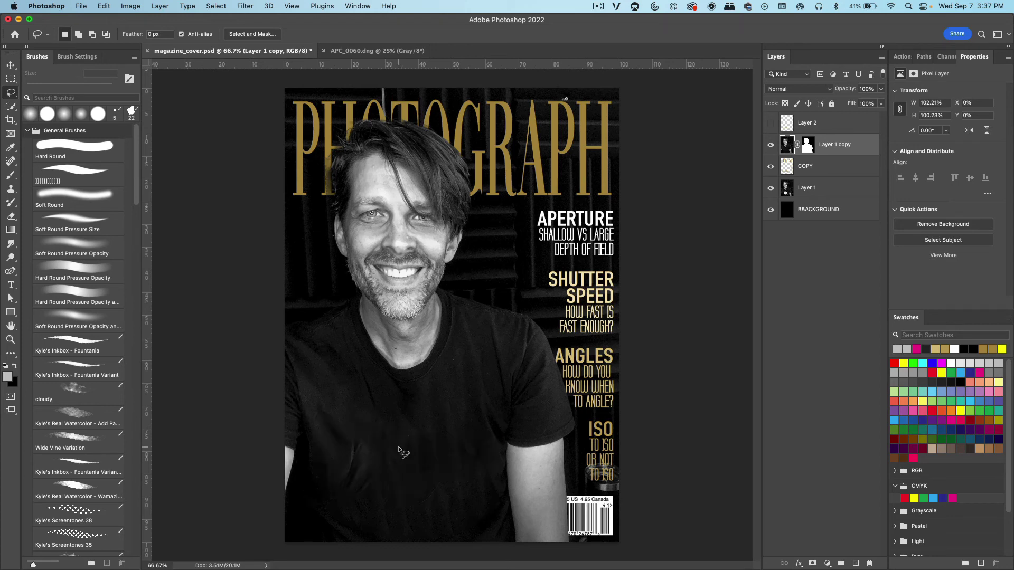
Step: Paint over the fill marks on the shirt in its sampled near-black using a 200 px Soft Round Pressure Opacity brush, and show the headline layer
left_click(8, 377)
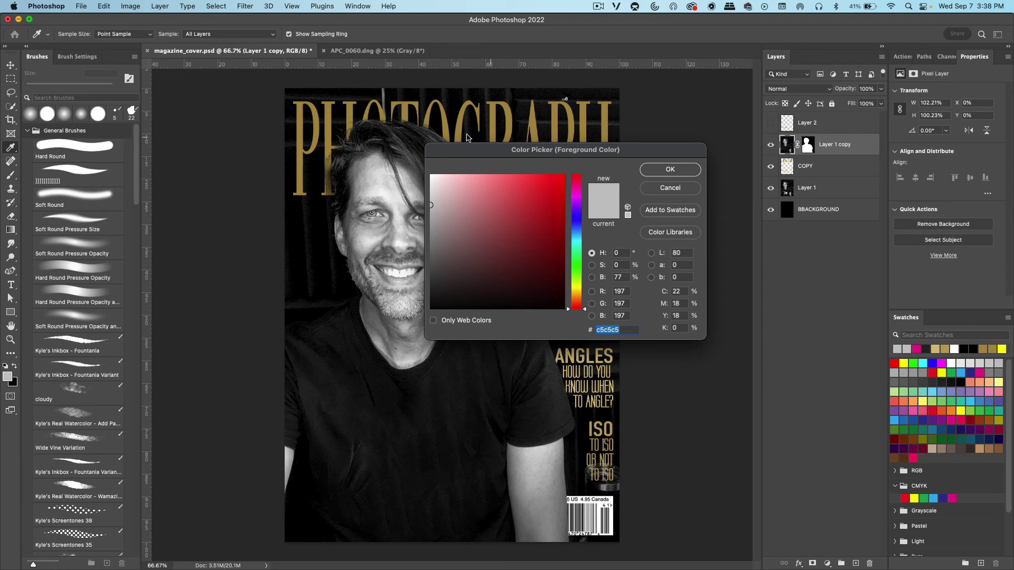
left_click(418, 460)
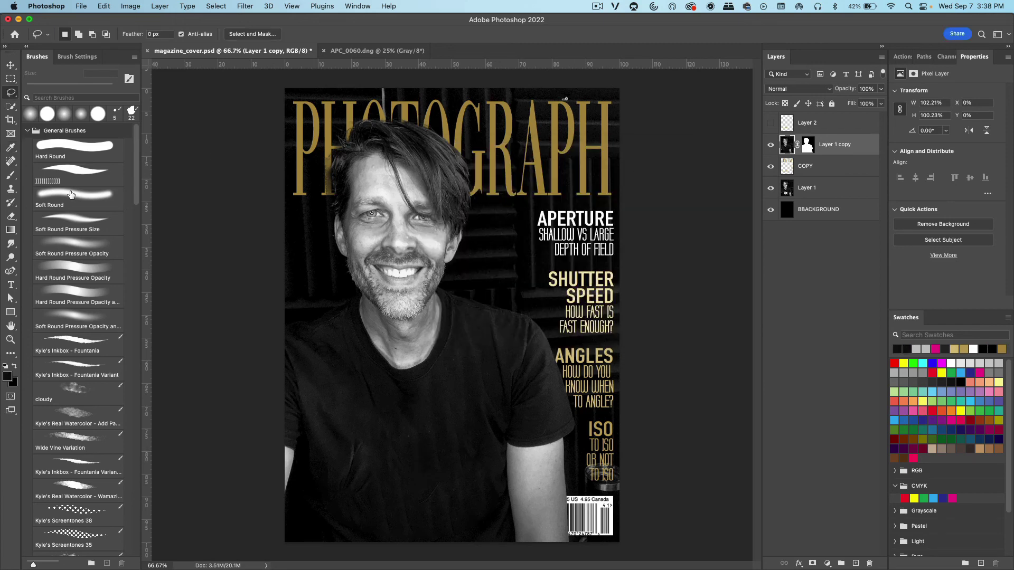
left_click(62, 317)
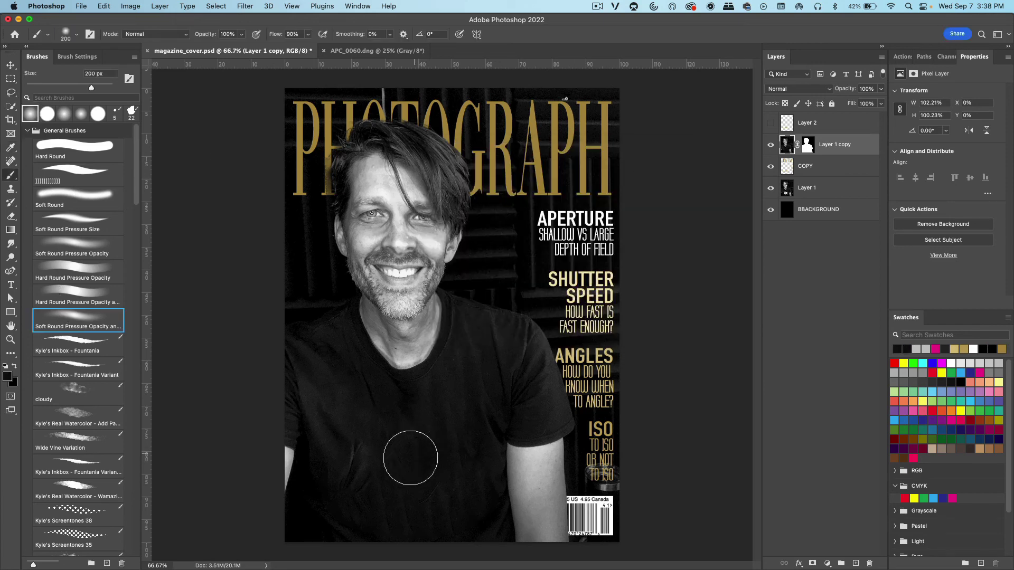
mouse_move(410, 458)
left_mouse_down()
mouse_move(384, 462)
mouse_move(373, 487)
mouse_move(368, 459)
mouse_move(365, 495)
mouse_move(398, 439)
mouse_move(417, 477)
mouse_move(412, 501)
mouse_move(461, 450)
mouse_move(450, 445)
mouse_move(413, 486)
mouse_move(374, 447)
left_mouse_up()
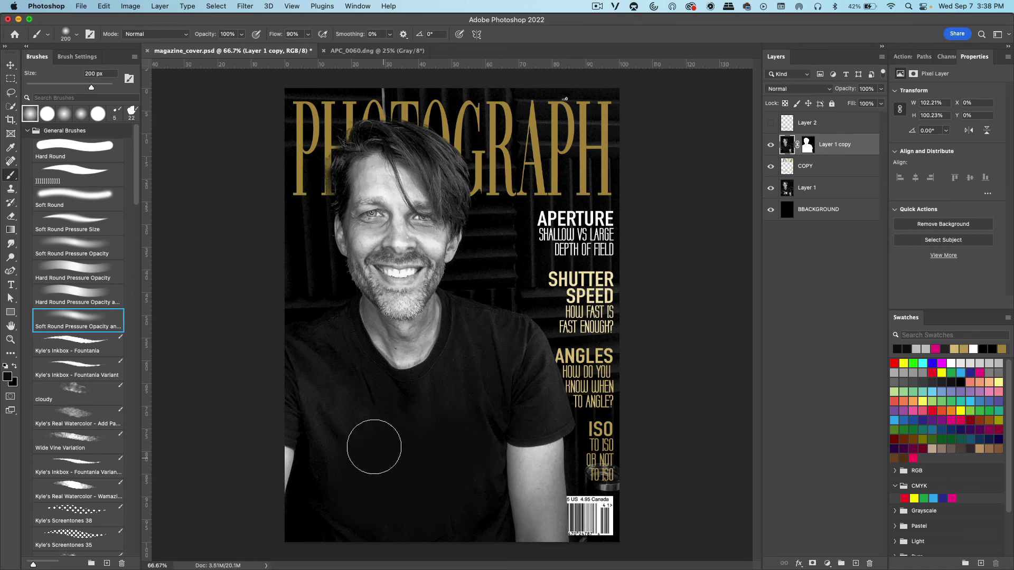
left_click(771, 124)
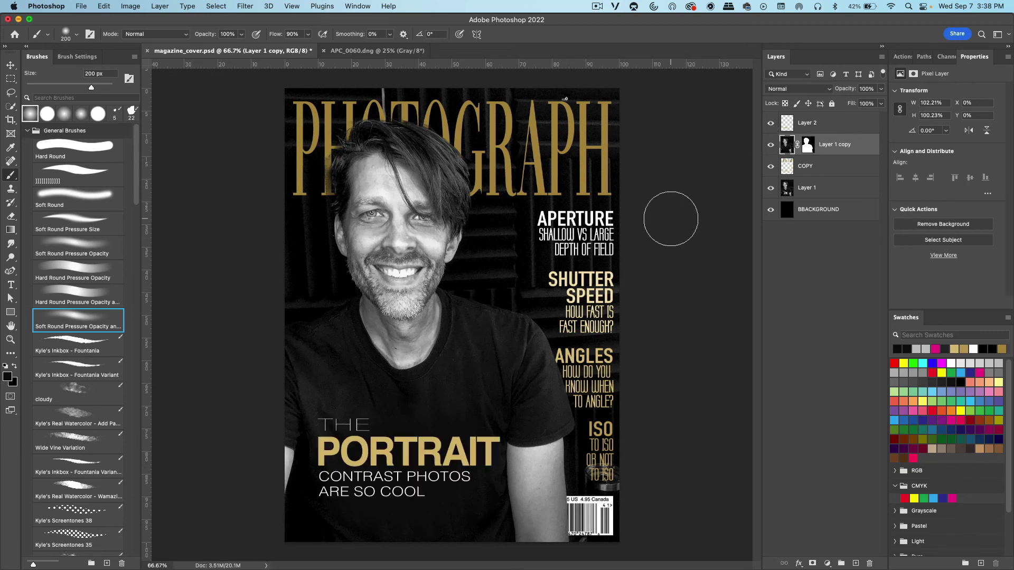